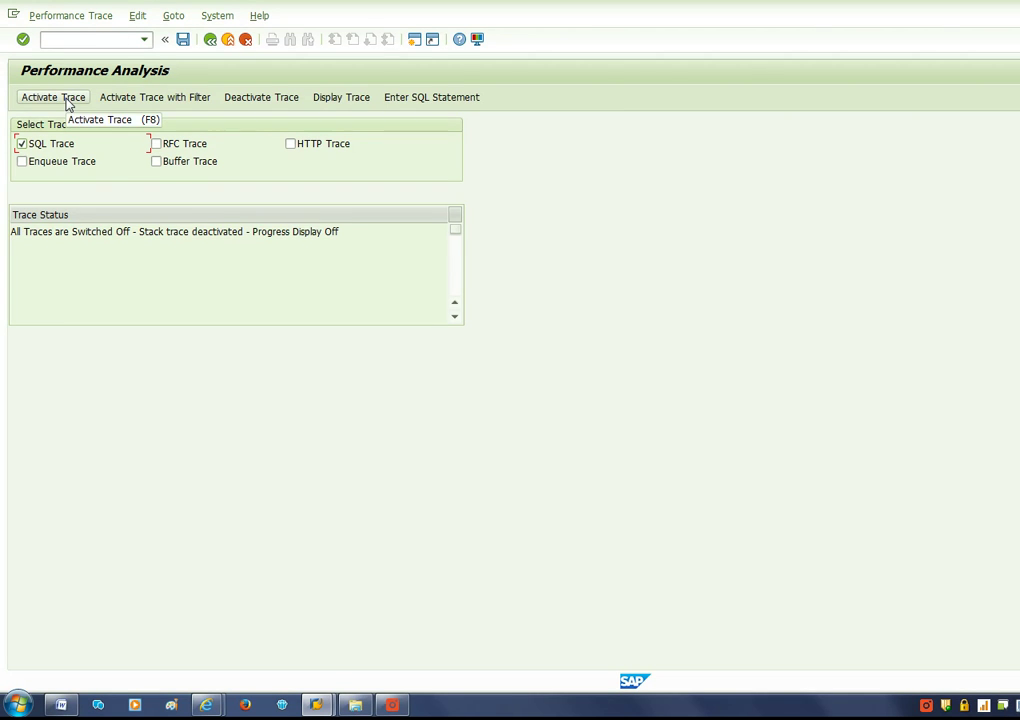
# Activate the SQL trace with a filter, restricting it to transaction ZE16
pyautogui.click(137, 104)
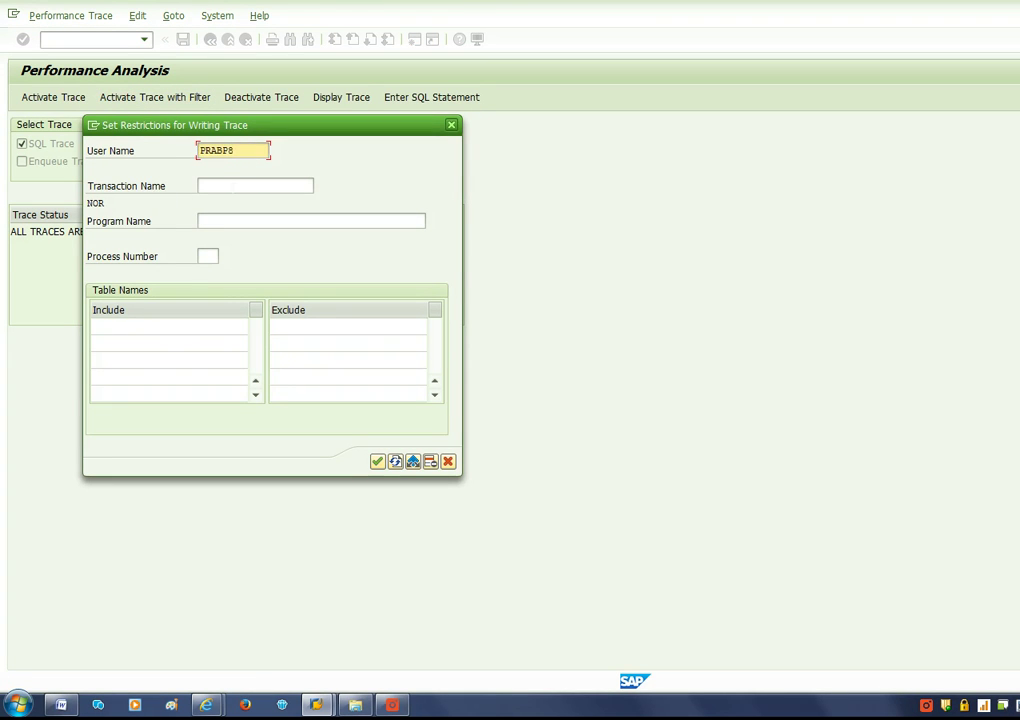
pyautogui.click(205, 186)
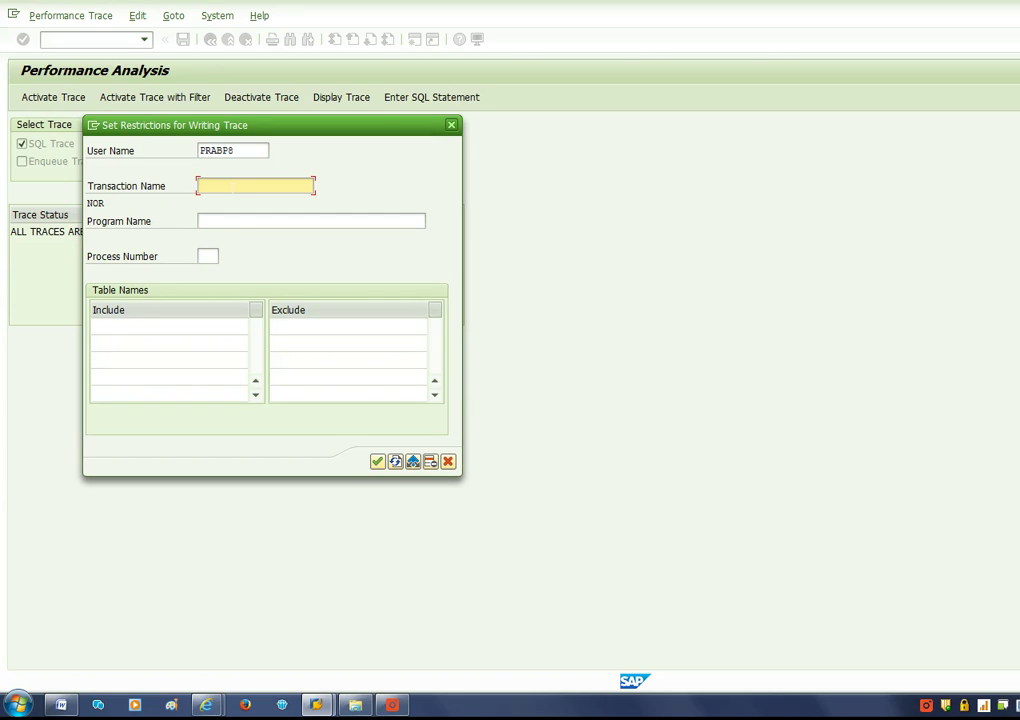
pyautogui.write('ZE16')
pyautogui.click(377, 462)
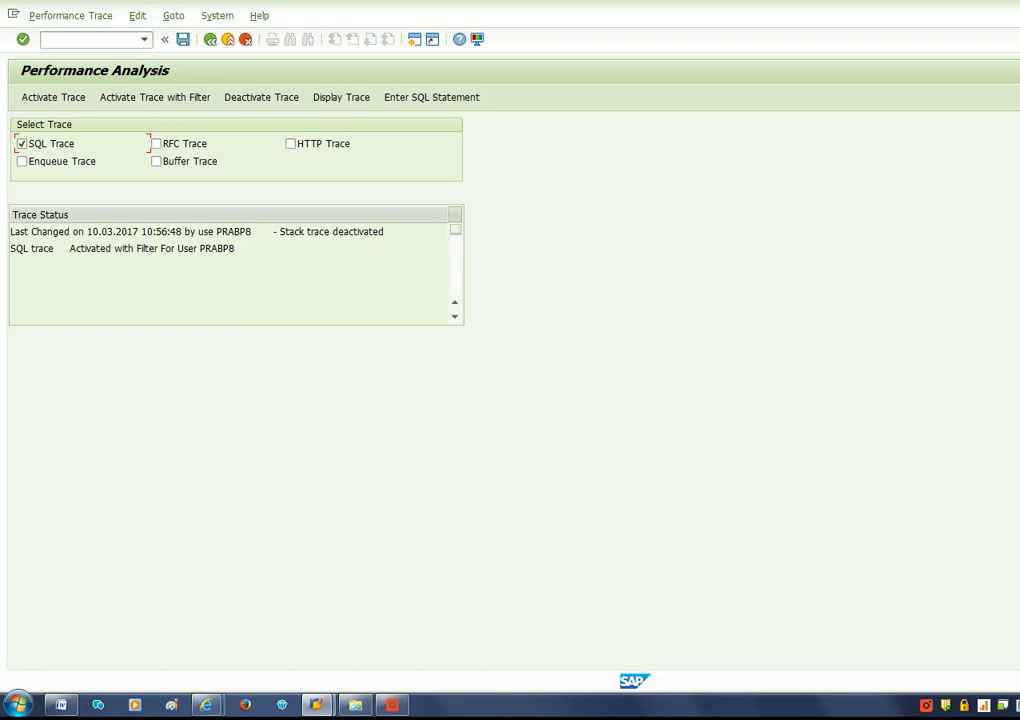
# Highlight the new trace status line and the user it names
pyautogui.moveTo(10, 248); pyautogui.dragTo(234, 248)
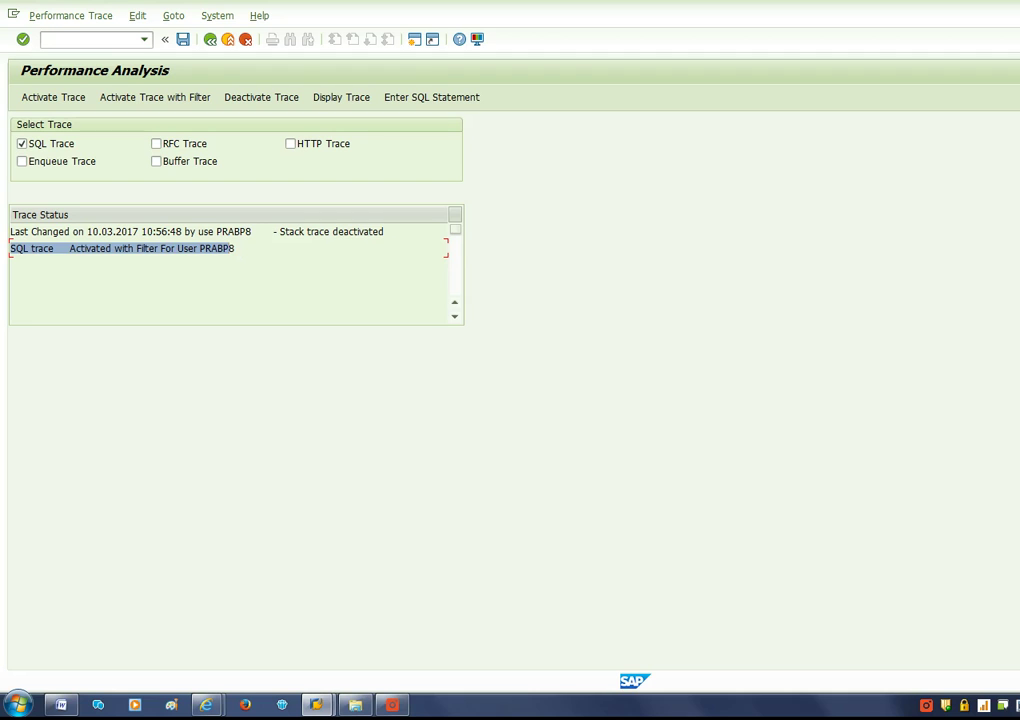
pyautogui.moveTo(199, 248); pyautogui.dragTo(235, 248)
pyautogui.click(210, 248)
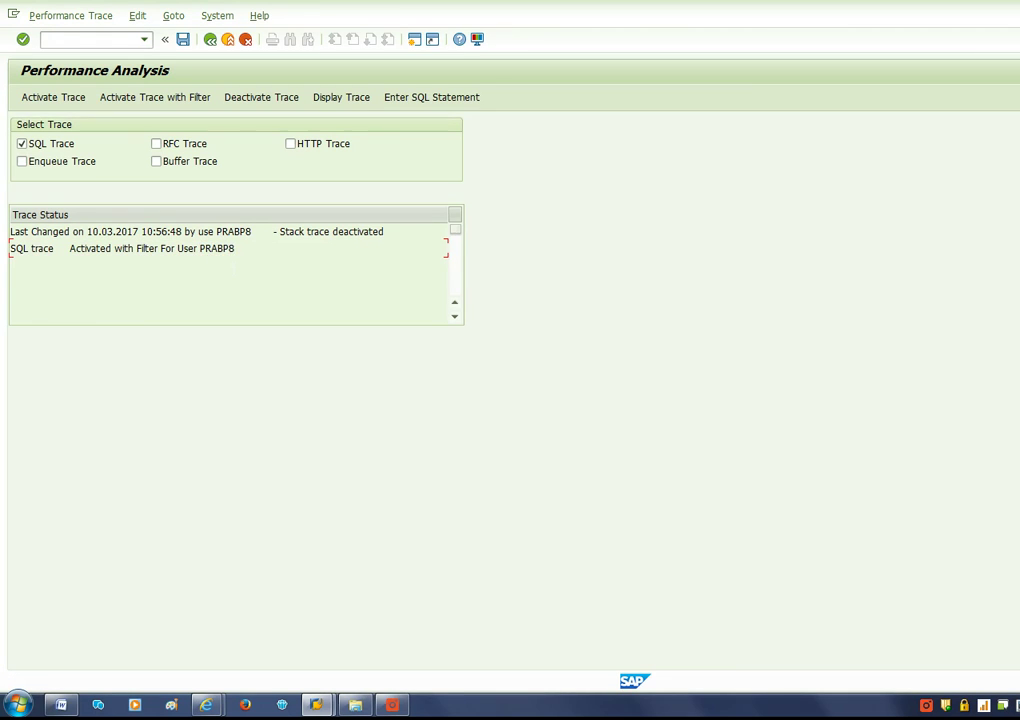
pyautogui.click(68, 38)
# Launch /OZE16 in a new session and accept table ZPRAR_EXT_BTCHNO
pyautogui.write('/OZE16')
pyautogui.press('Return')
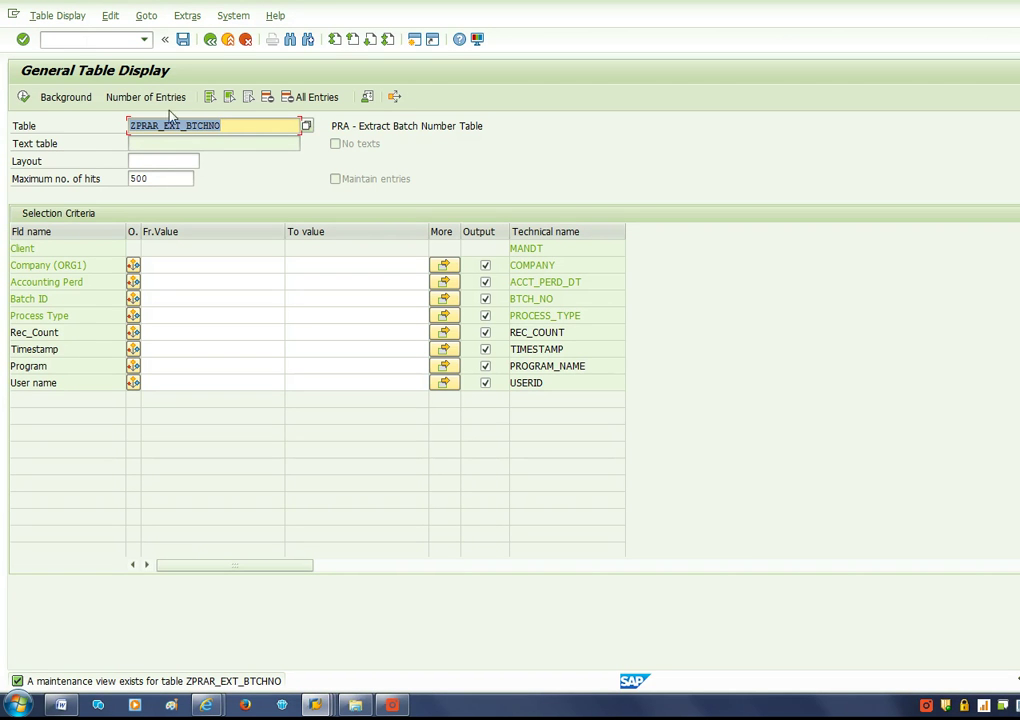
pyautogui.press('End')
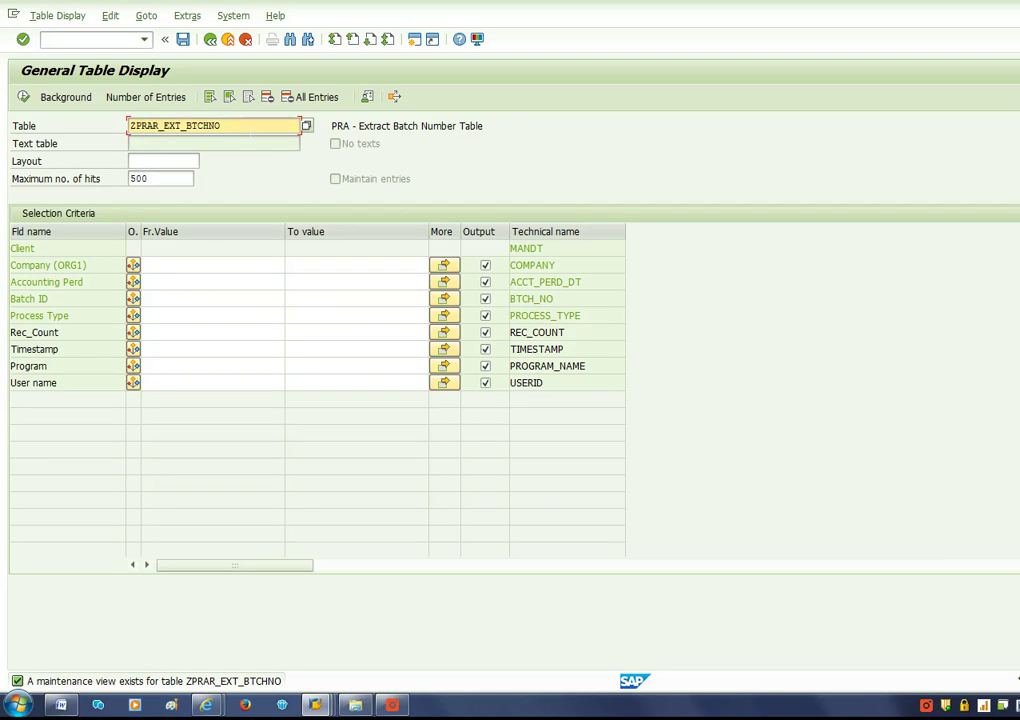
# Enter filters Company 600, Accounting Period 20170201 and Process Type SLD
pyautogui.click(205, 265)
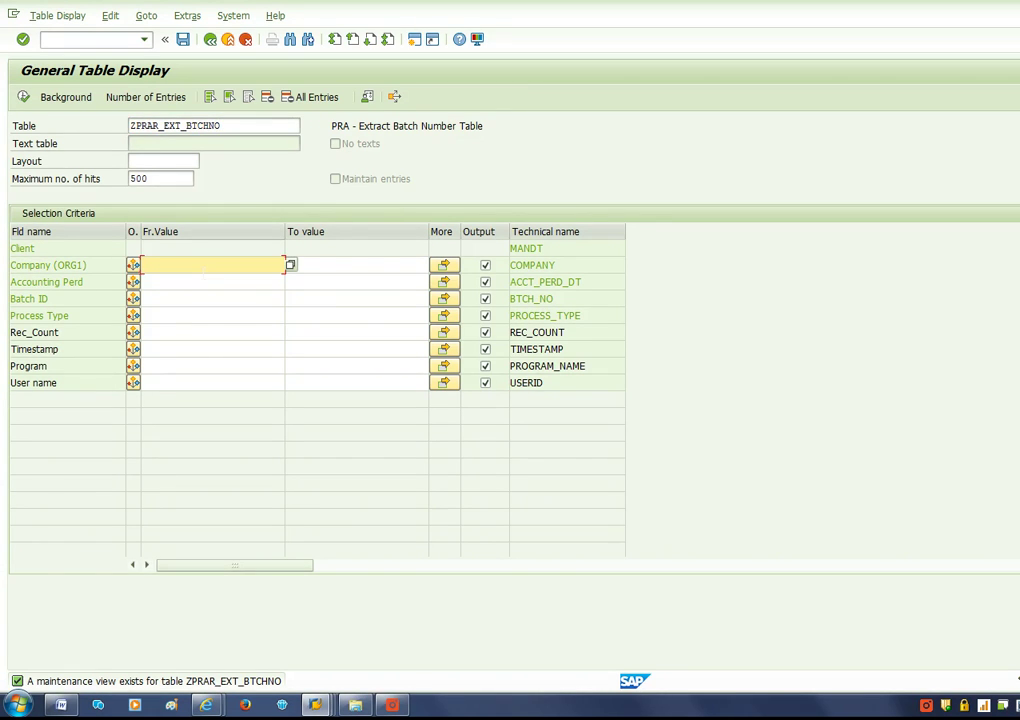
pyautogui.write('600')
pyautogui.click(210, 282)
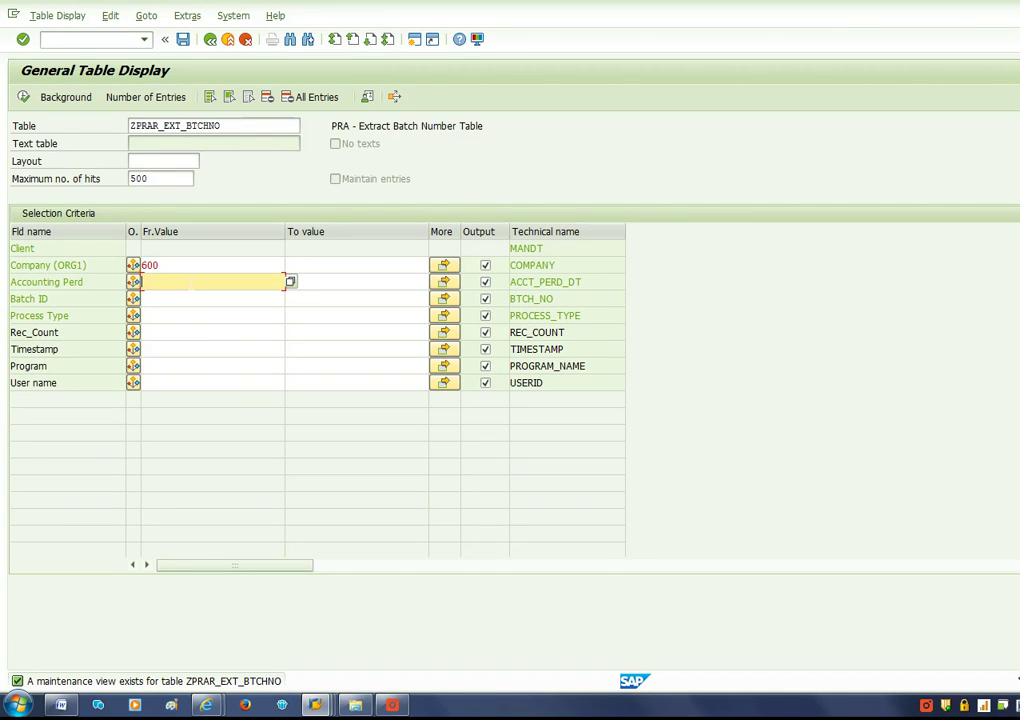
pyautogui.write('2017')
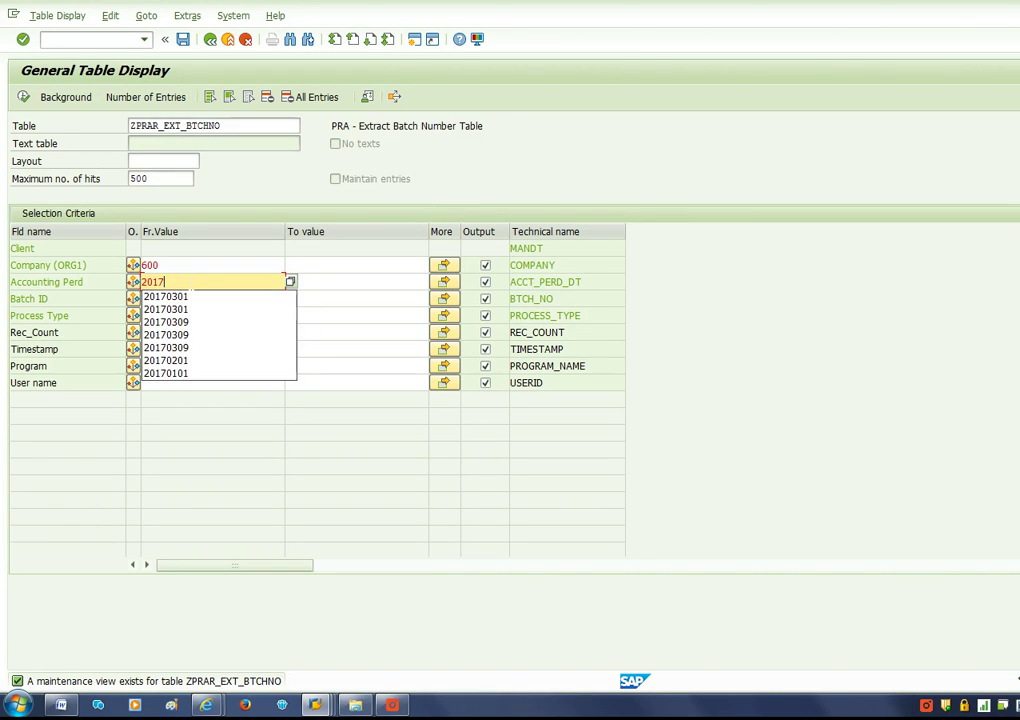
pyautogui.press('BackSpace')
pyautogui.write('70201')
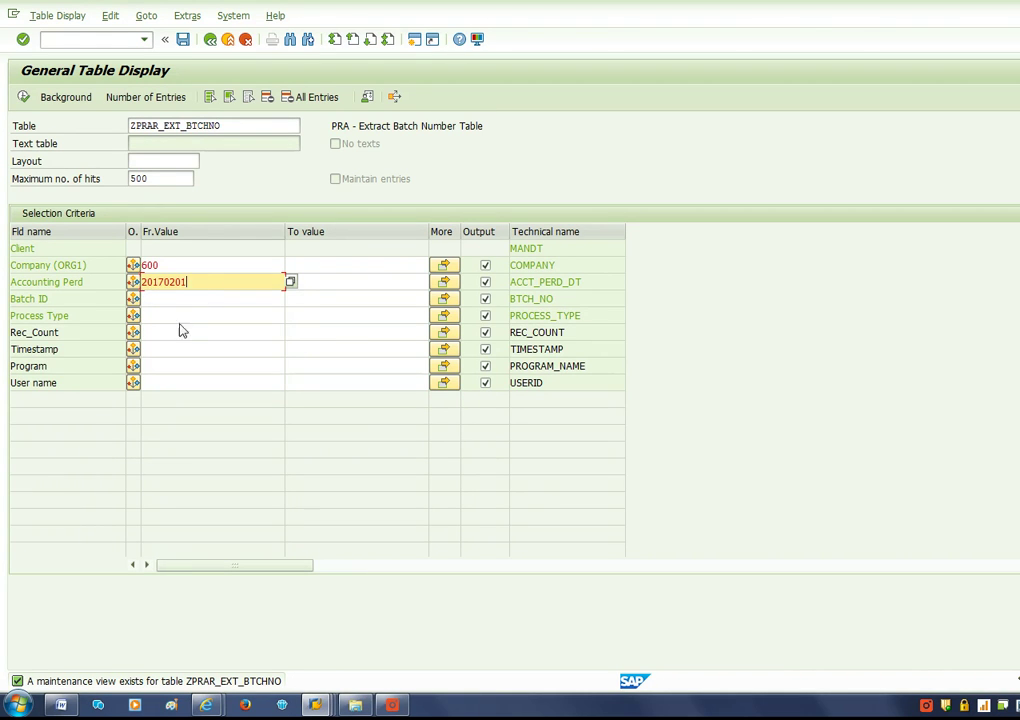
pyautogui.click(212, 315)
pyautogui.write('SLD')
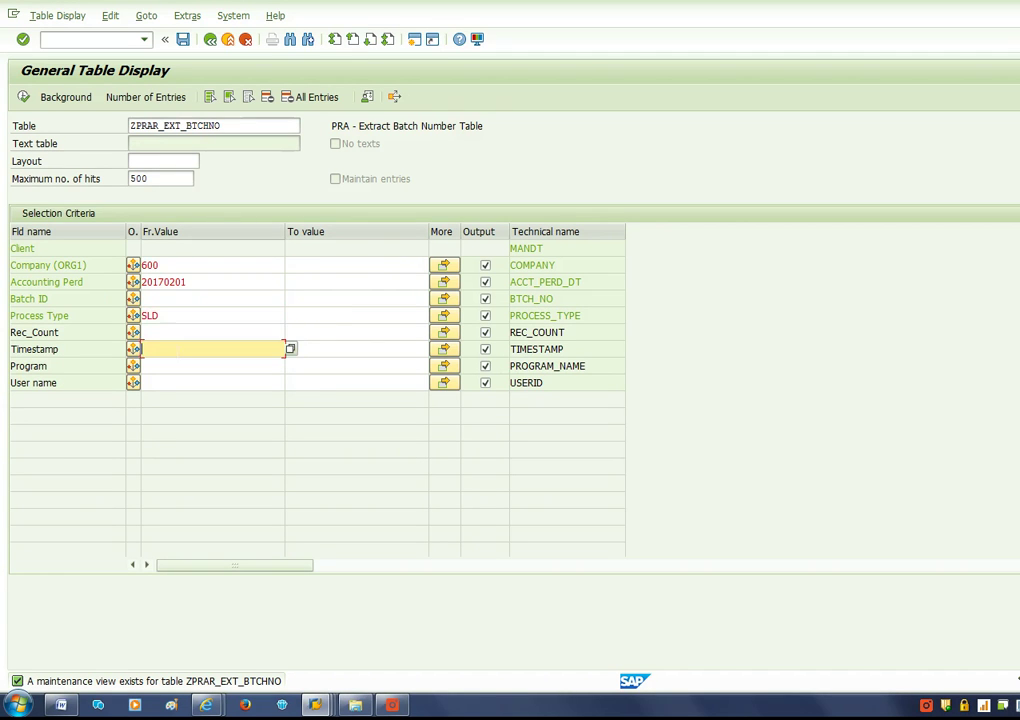
# Set maximum hits to 100, check the count of 13 entries, and execute
pyautogui.moveTo(150, 178); pyautogui.dragTo(120, 180)
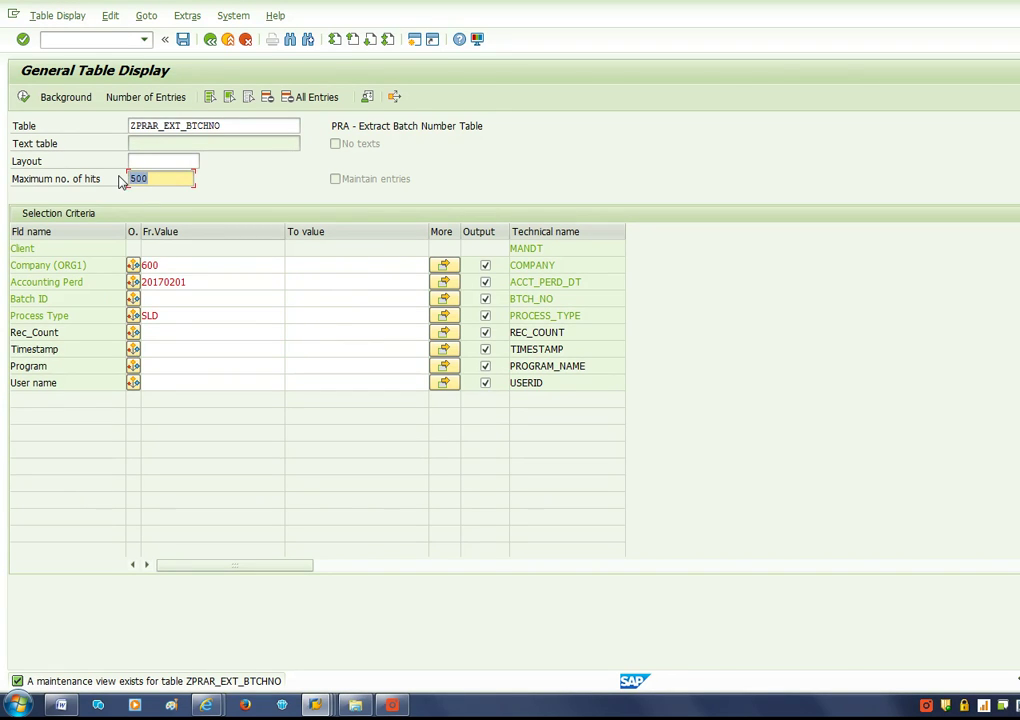
pyautogui.write('100')
pyautogui.click(130, 97)
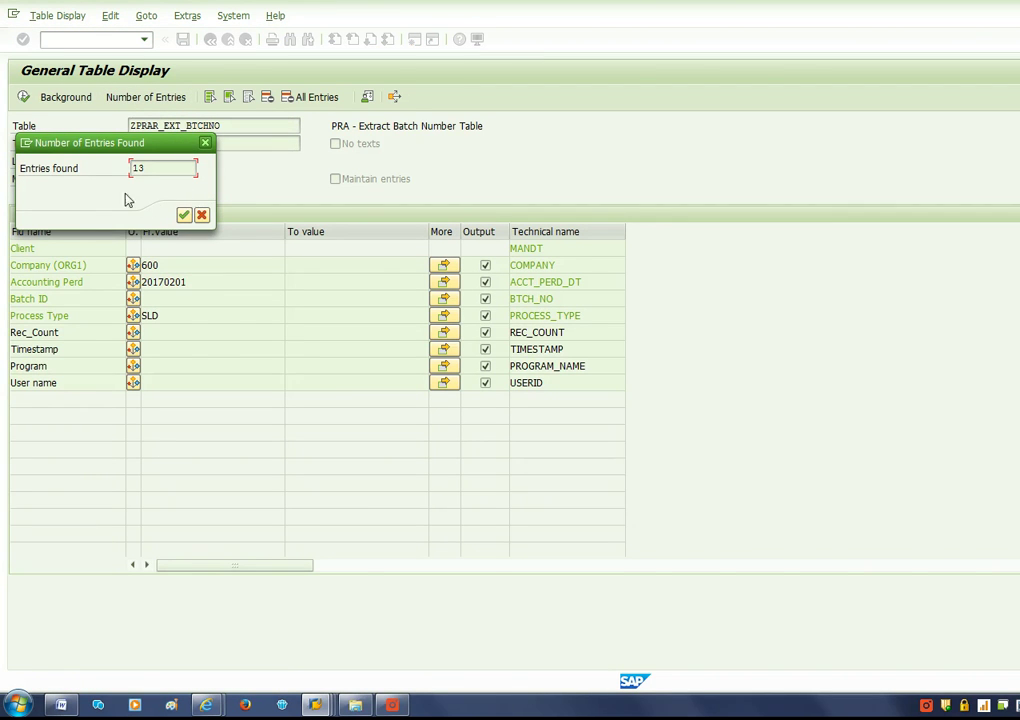
pyautogui.click(184, 216)
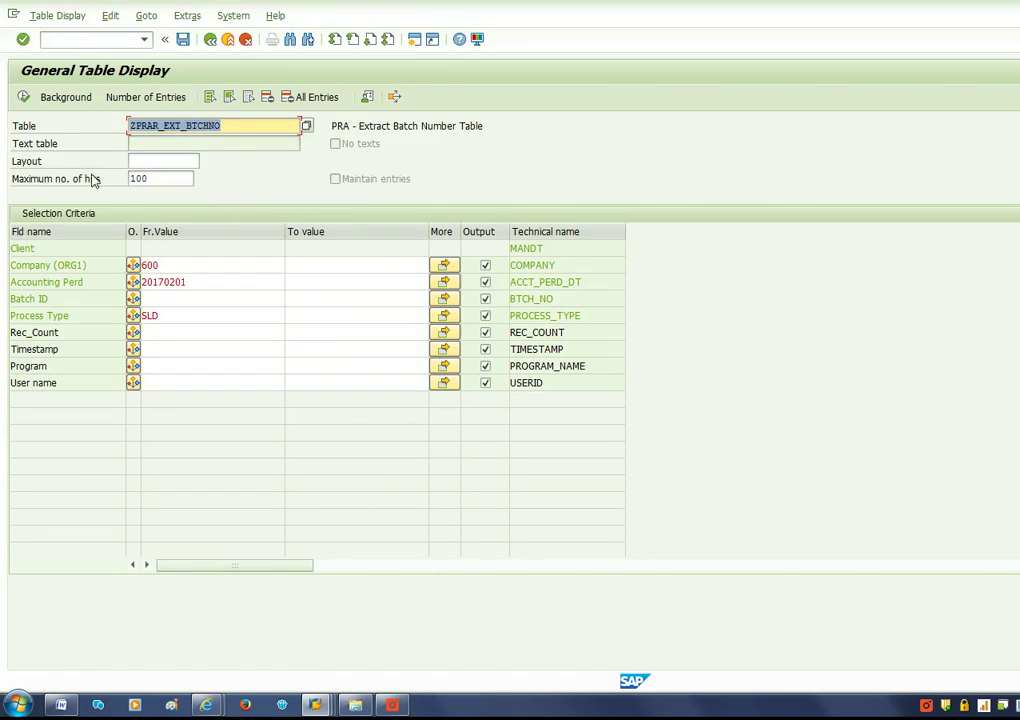
pyautogui.click(23, 97)
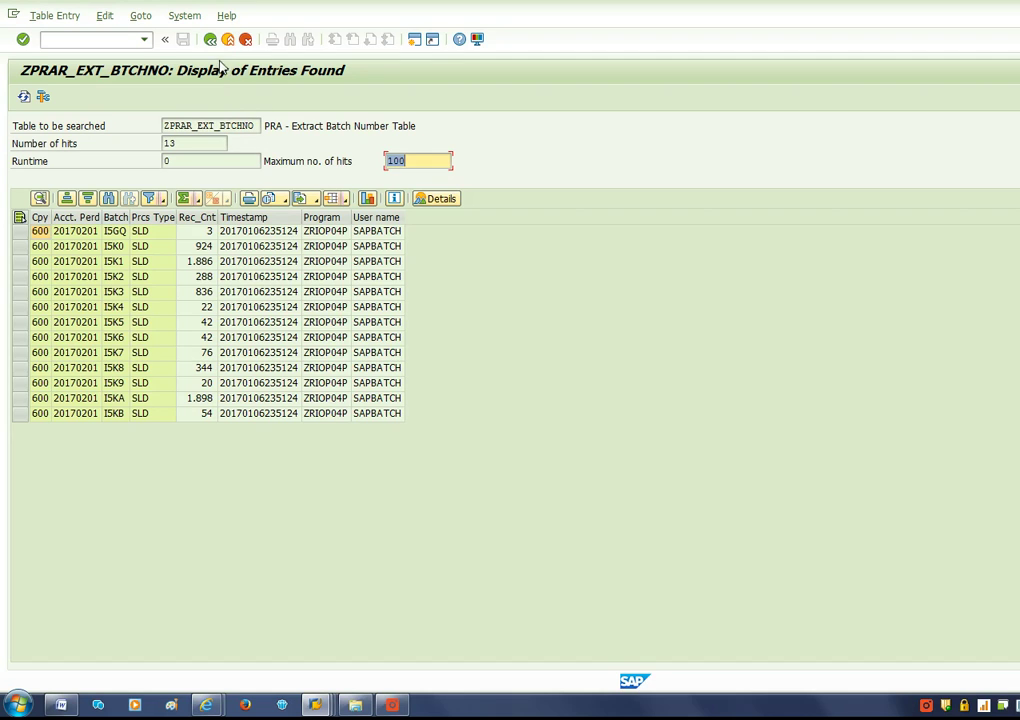
# Go back to Performance Analysis, where the user-filtered SQL trace is still active
pyautogui.click(210, 40)
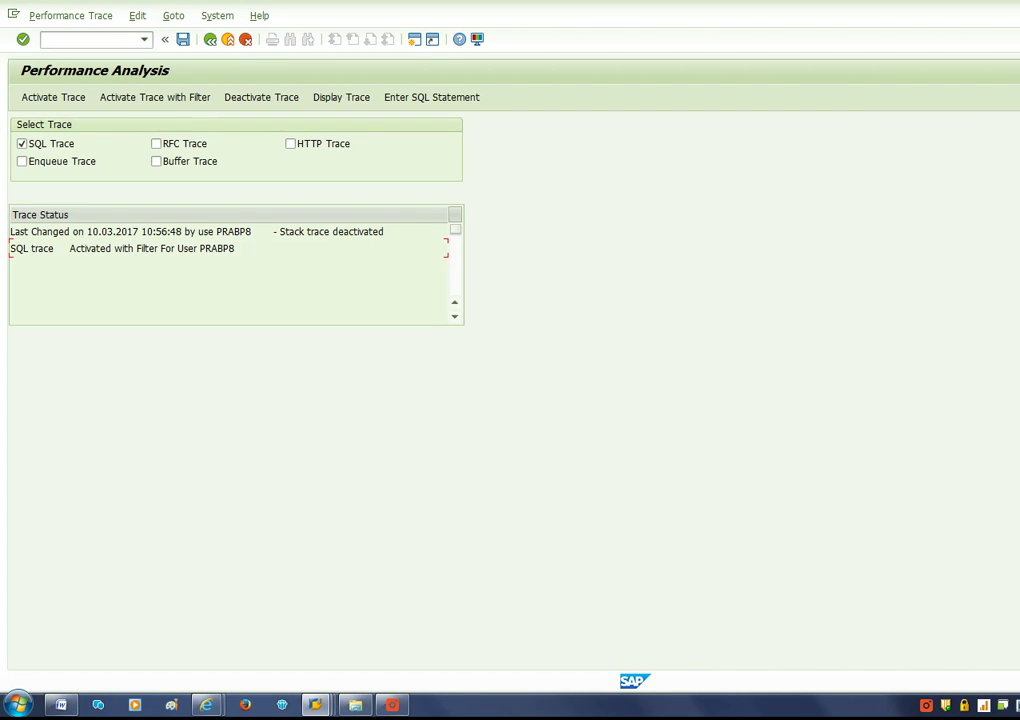
# Deactivate the SQL trace and display its trace list for the default date
pyautogui.click(255, 101)
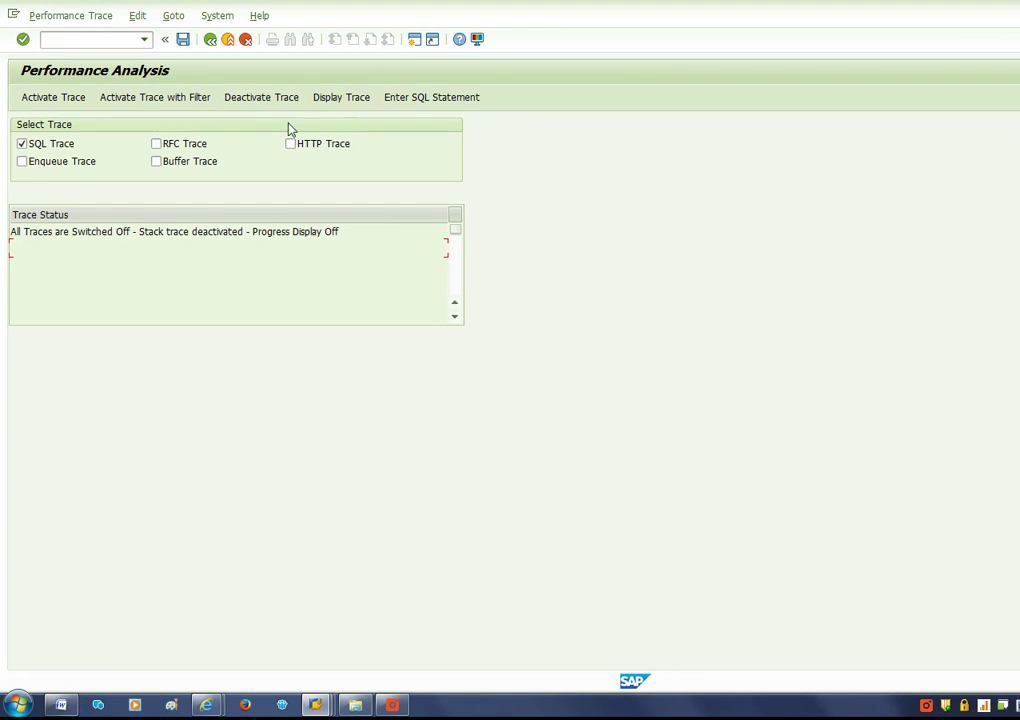
pyautogui.click(340, 101)
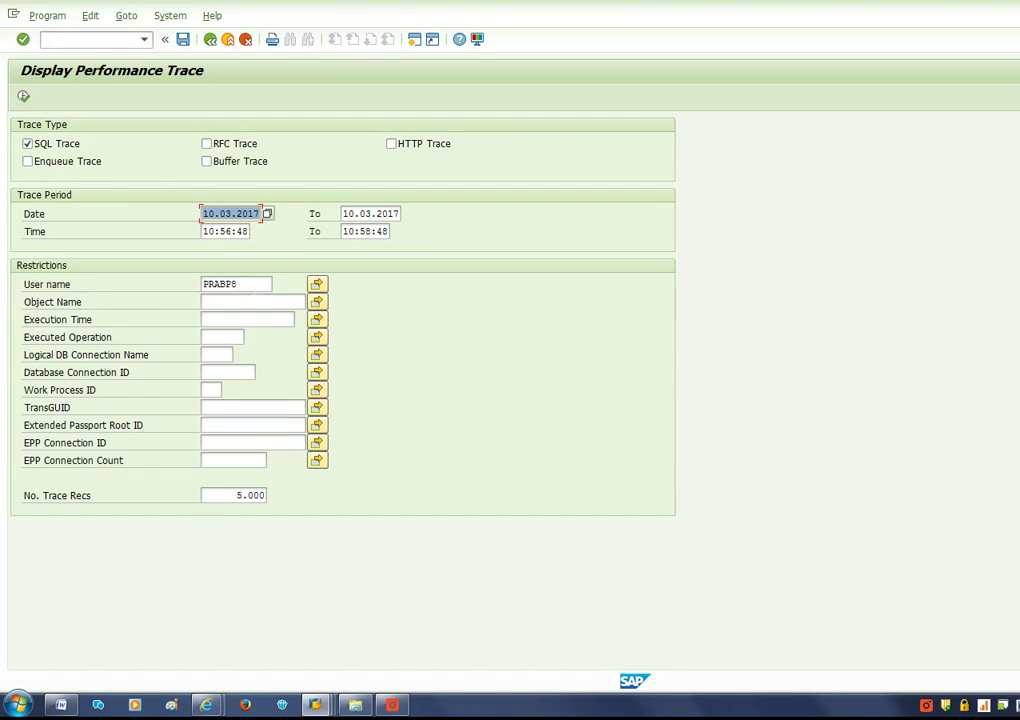
pyautogui.press('Tab')
pyautogui.press('Tab')
pyautogui.press('Tab')
pyautogui.press('Tab')
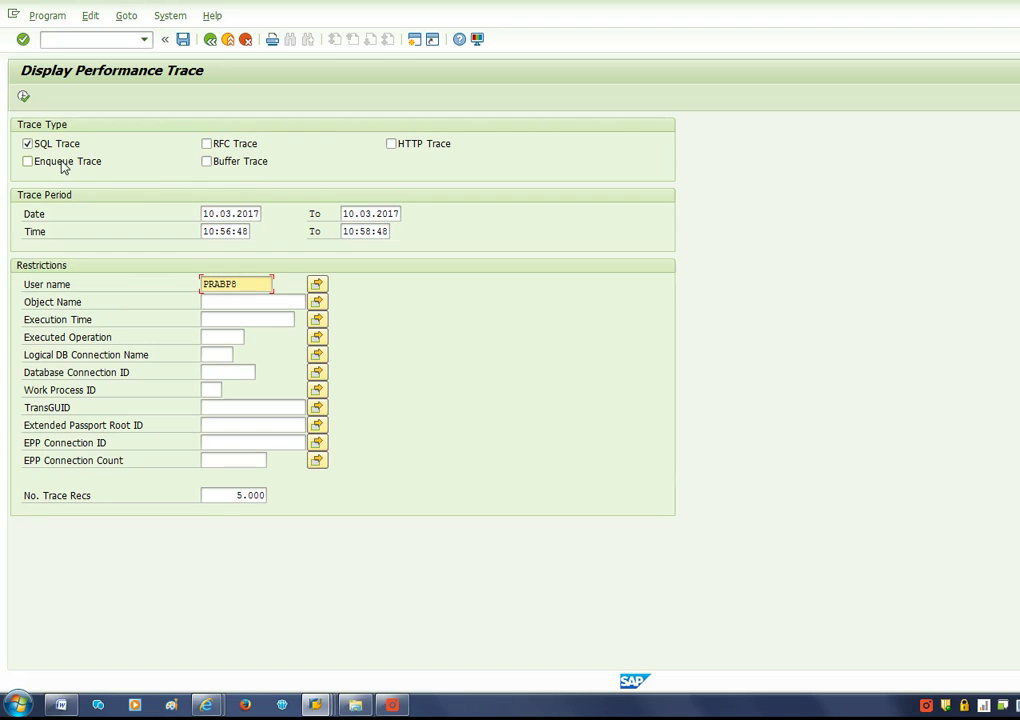
pyautogui.click(23, 96)
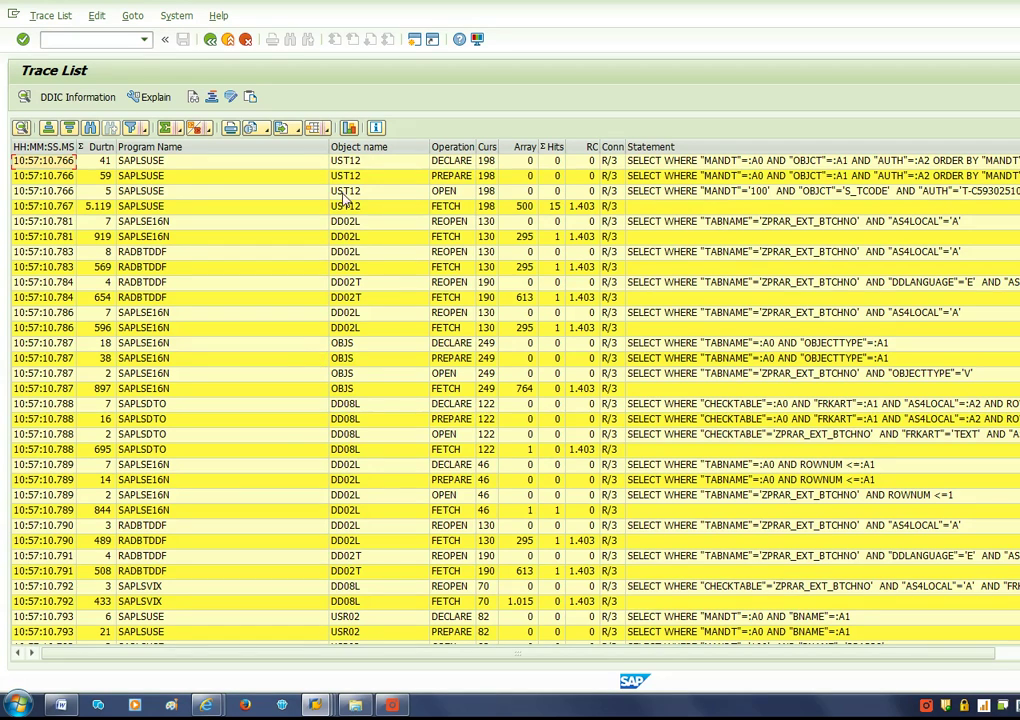
# Narrow the Program Name column, then scroll to the USER_TABLES lookup for ZPRAR_EXT_BTCHNO
pyautogui.moveTo(334, 151); pyautogui.dragTo(200, 151)
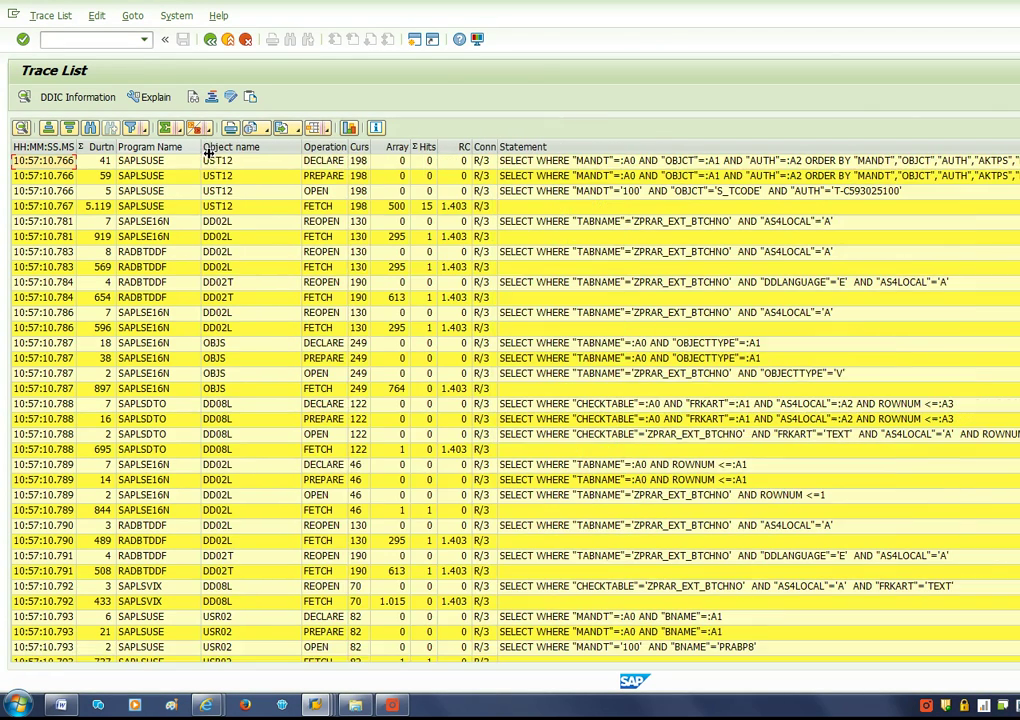
pyautogui.click(645, 285)
pyautogui.scroll(-3, 617, 350)
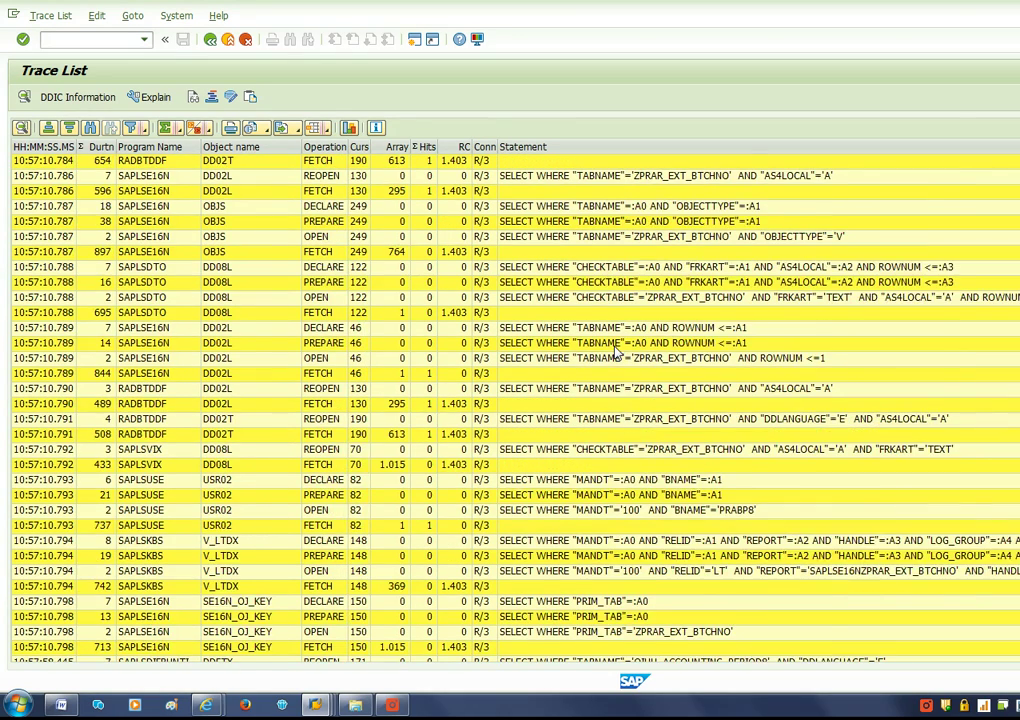
pyautogui.scroll(-2, 617, 352)
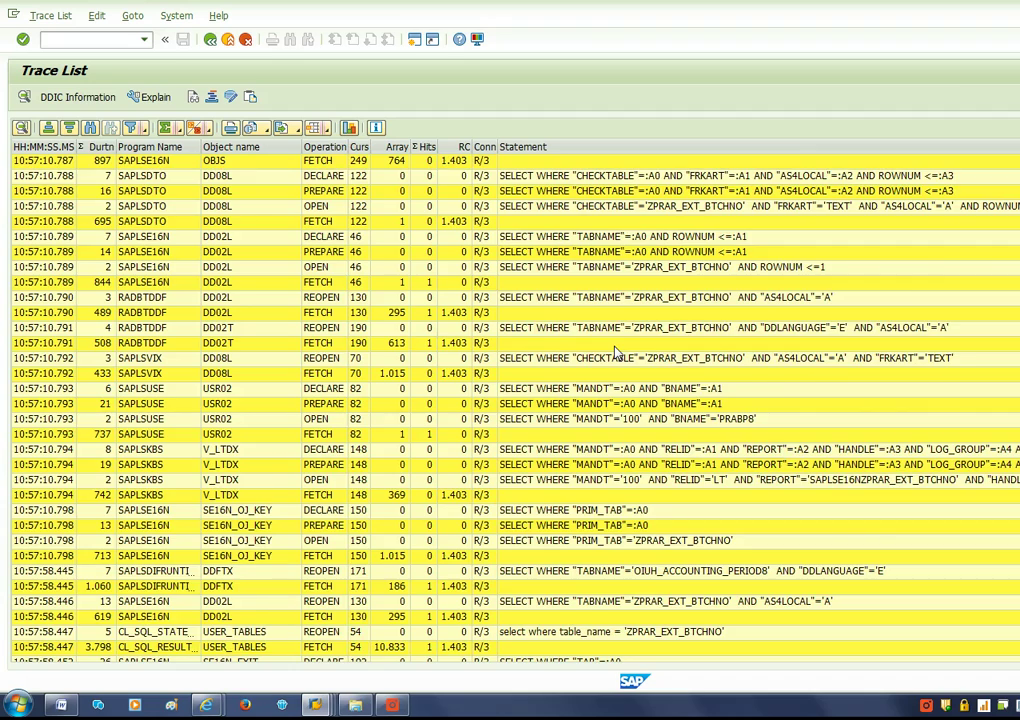
pyautogui.scroll(-2, 617, 352)
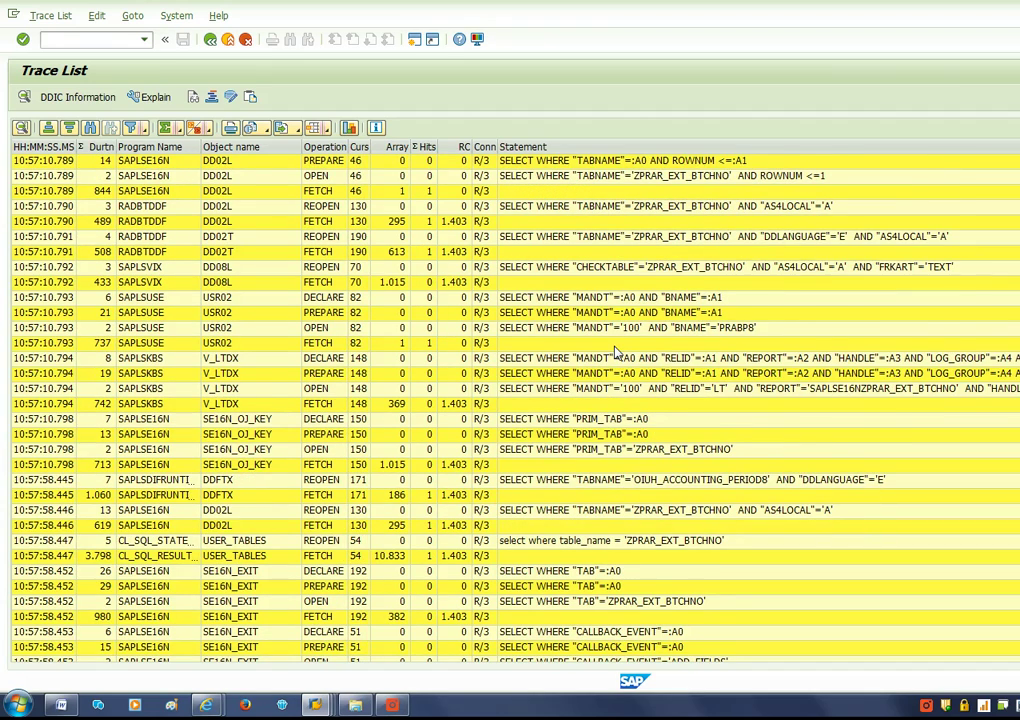
pyautogui.scroll(-1, 617, 352)
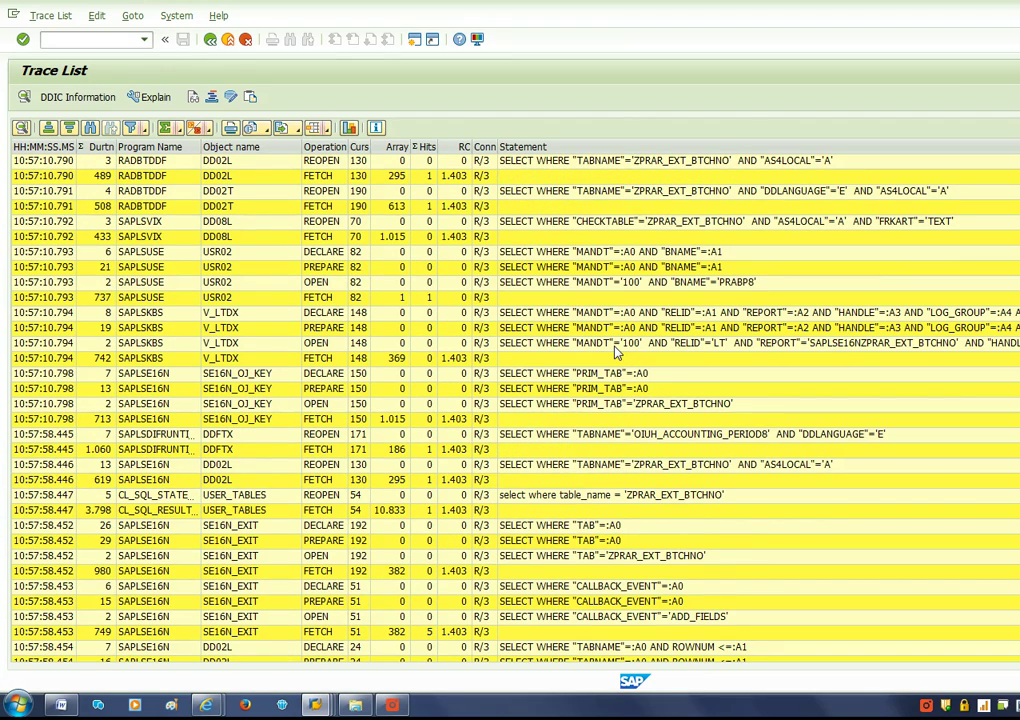
pyautogui.click(601, 496)
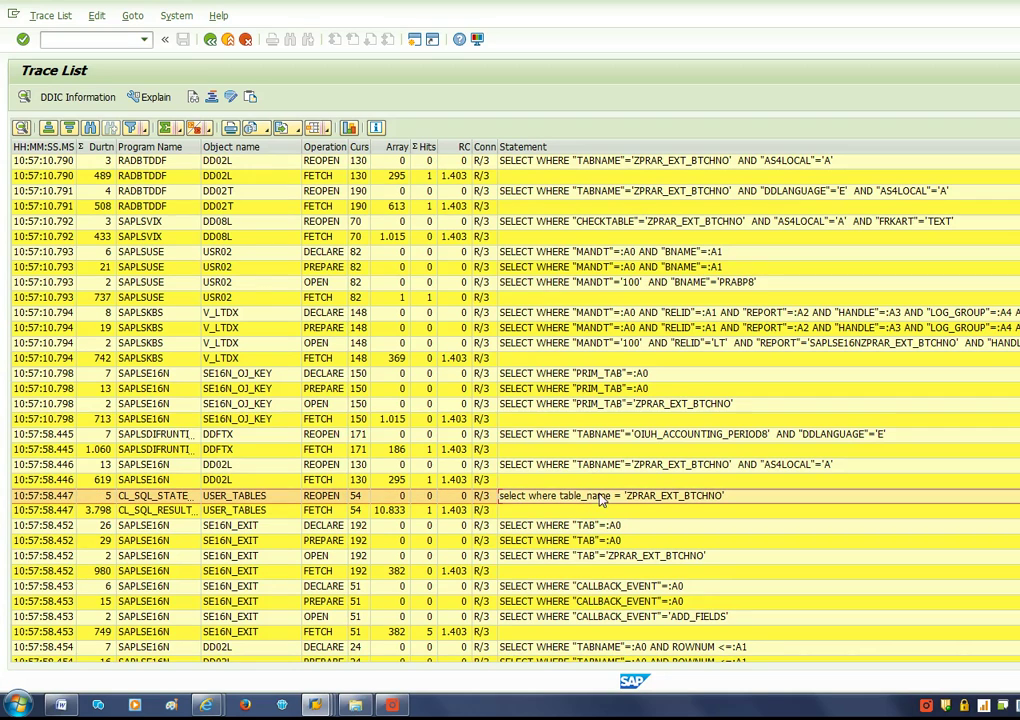
pyautogui.doubleClick(540, 499)
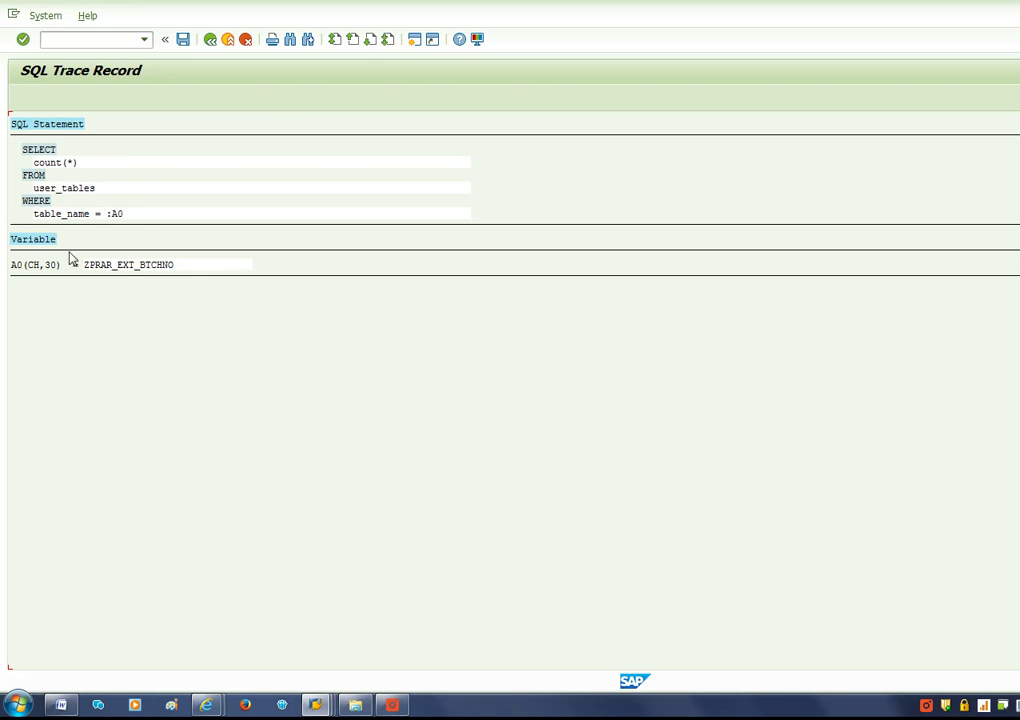
pyautogui.click(208, 41)
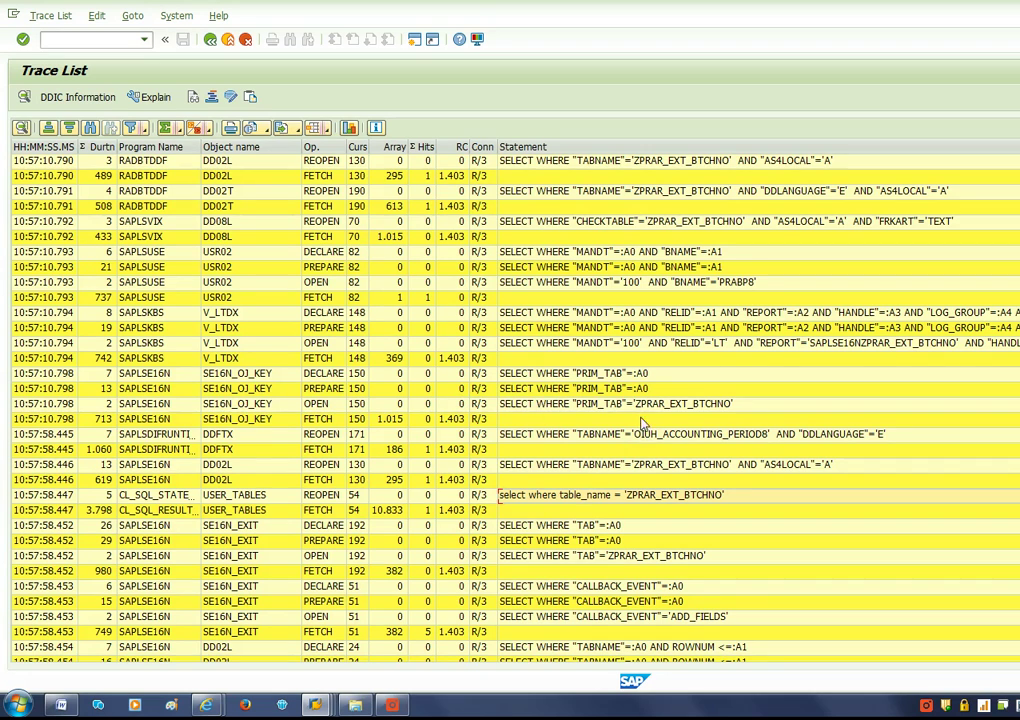
# Reselect the USER_TABLES row and scroll the trace list down to its totals line
pyautogui.click(563, 498)
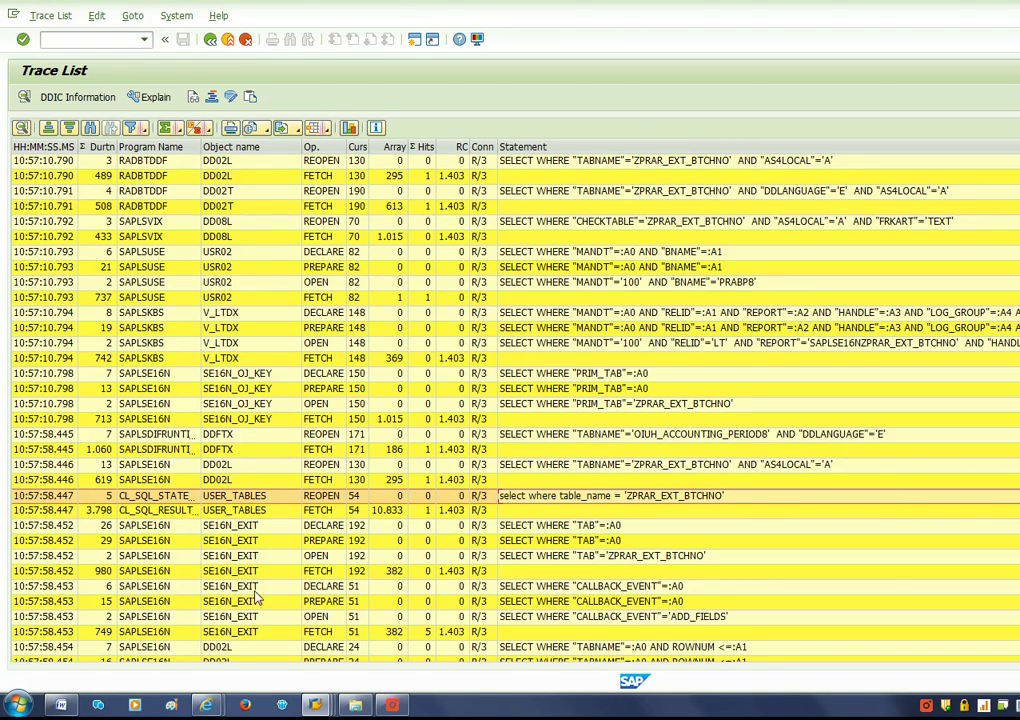
pyautogui.scroll(-4, 365, 512)
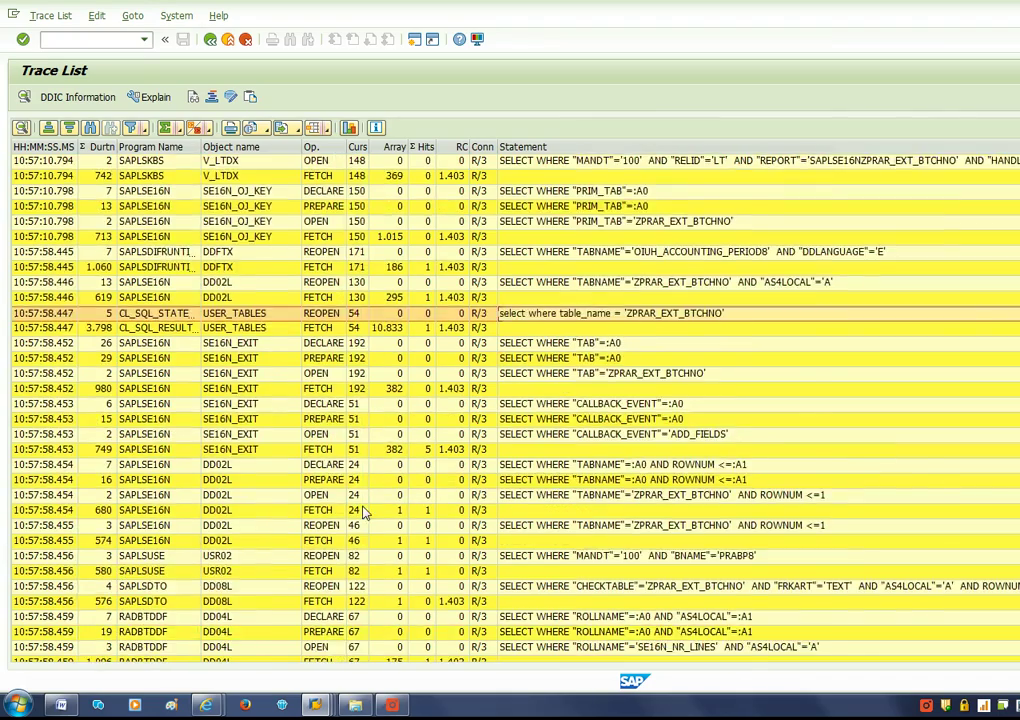
pyautogui.scroll(-5, 365, 512)
pyautogui.scroll(-7, 365, 512)
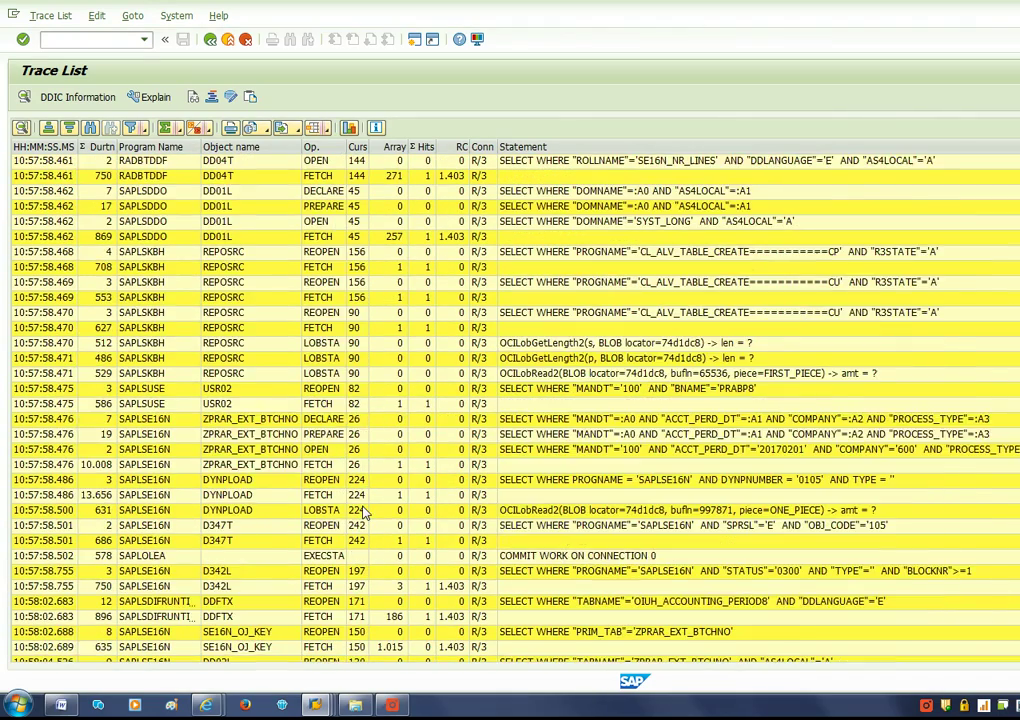
pyautogui.scroll(-3, 365, 512)
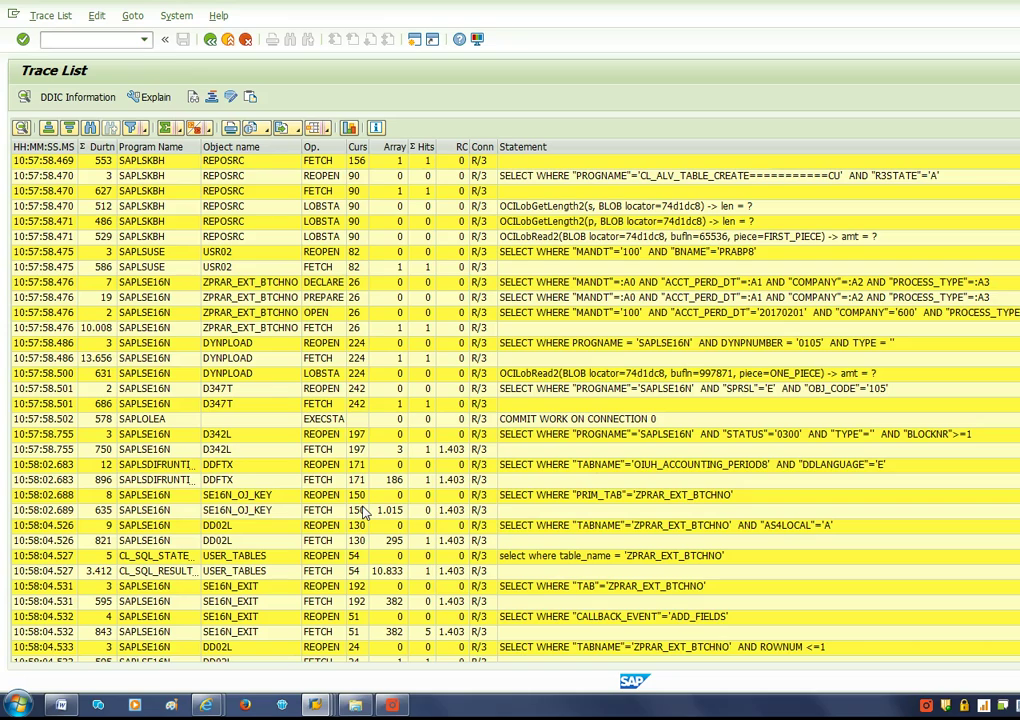
pyautogui.scroll(-11, 393, 482)
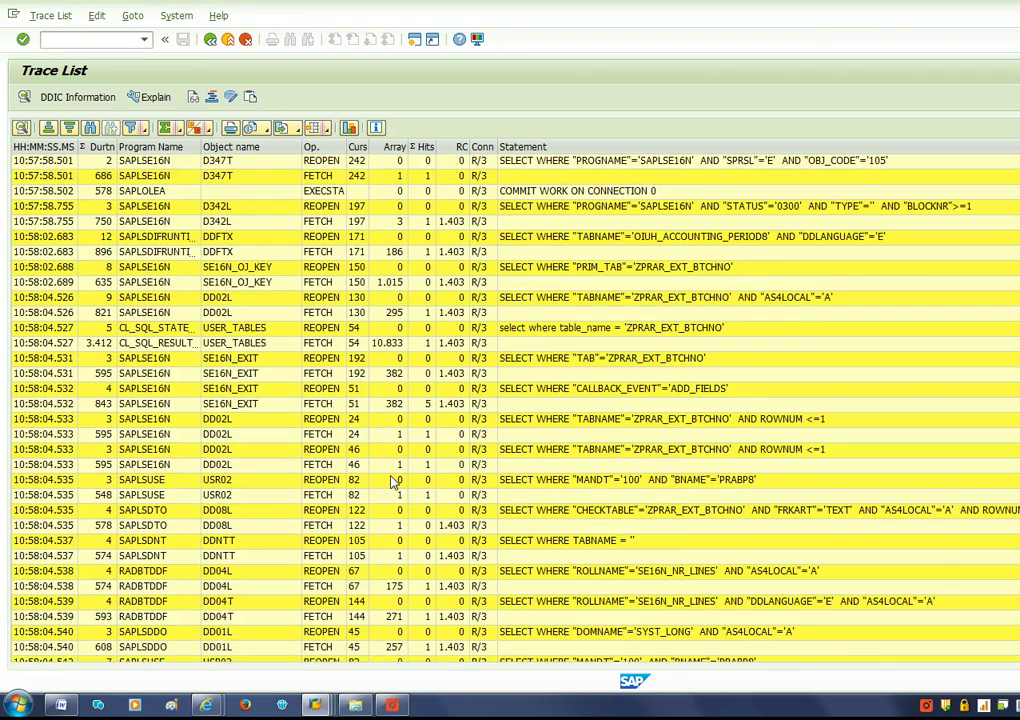